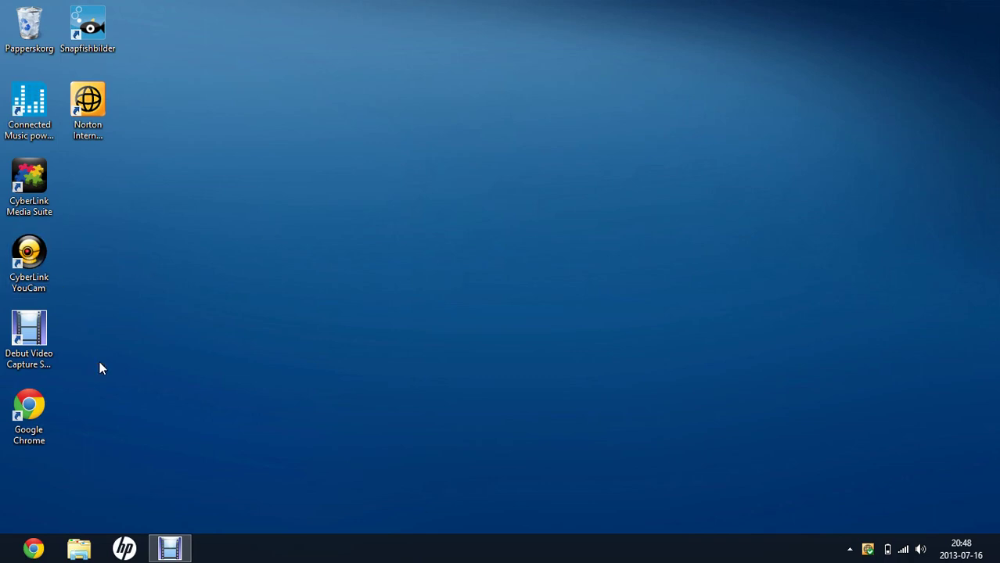
- Bring up the Start screen and scroll right to the Appar från HP group with the Kamera tile
key(super)
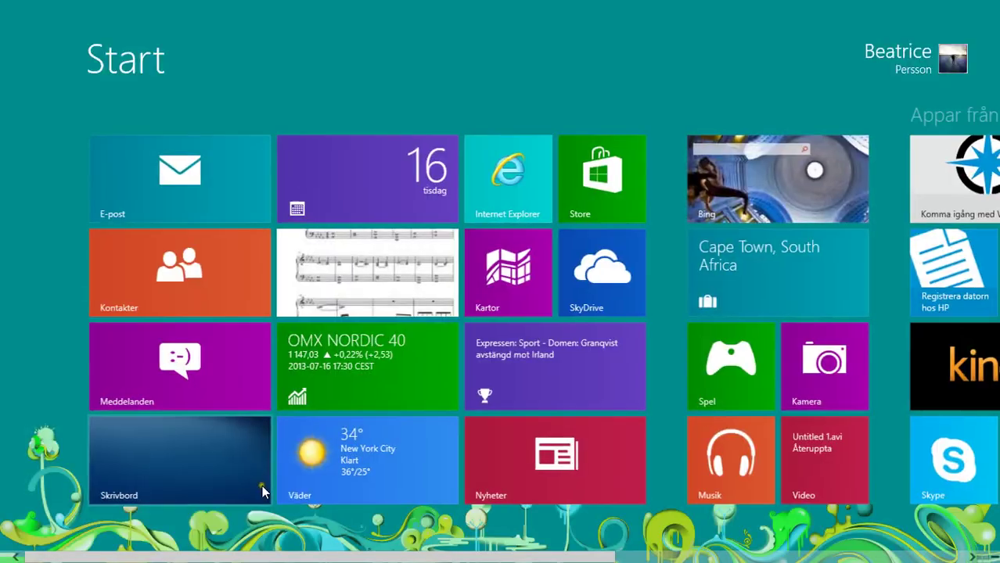
scroll(501, 313, down, 5)
scroll(501, 313, up, 5)
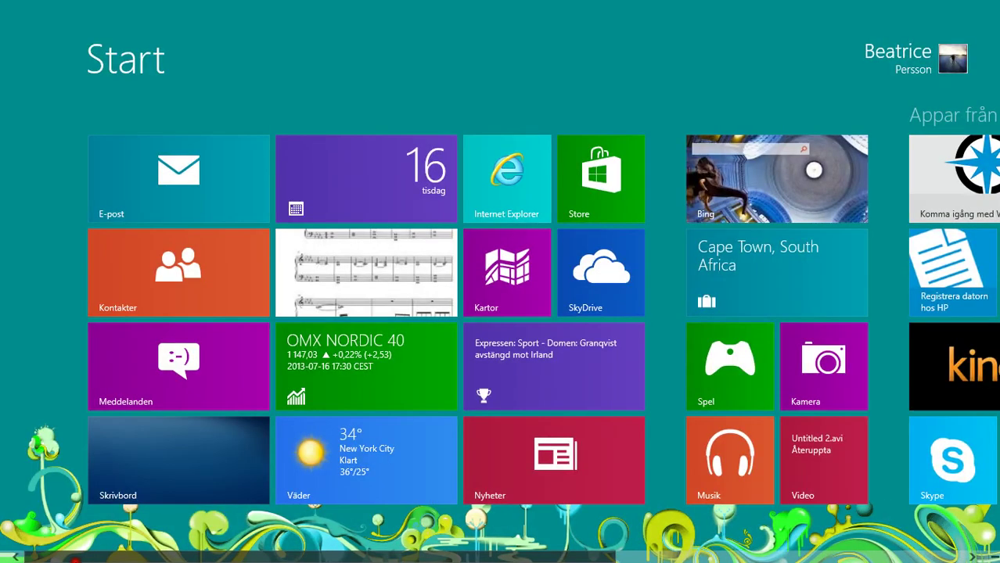
scroll(501, 313, down, 2)
scroll(500, 313, up, 2)
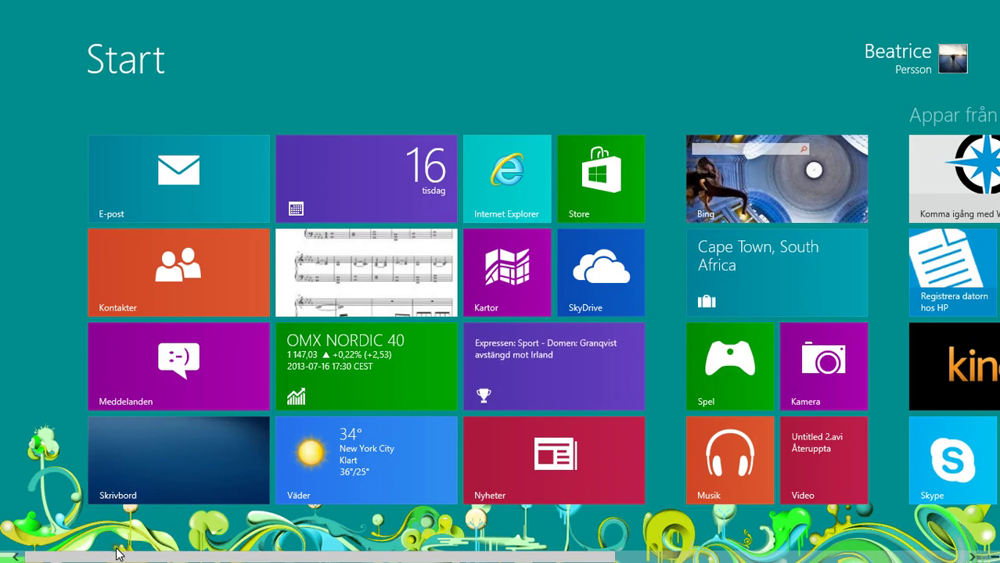
scroll(423, 557, down, 2)
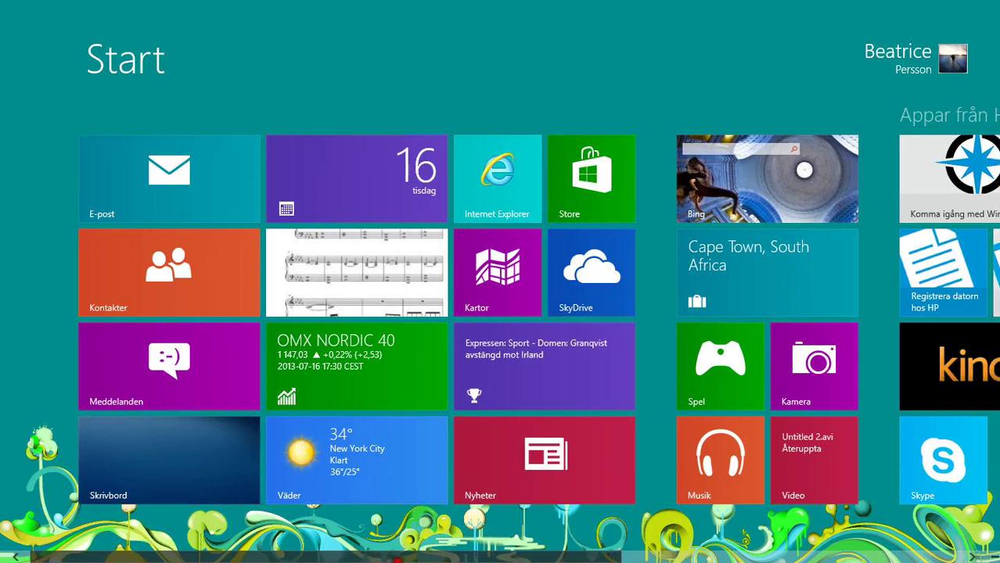
drag(422, 559, 558, 558)
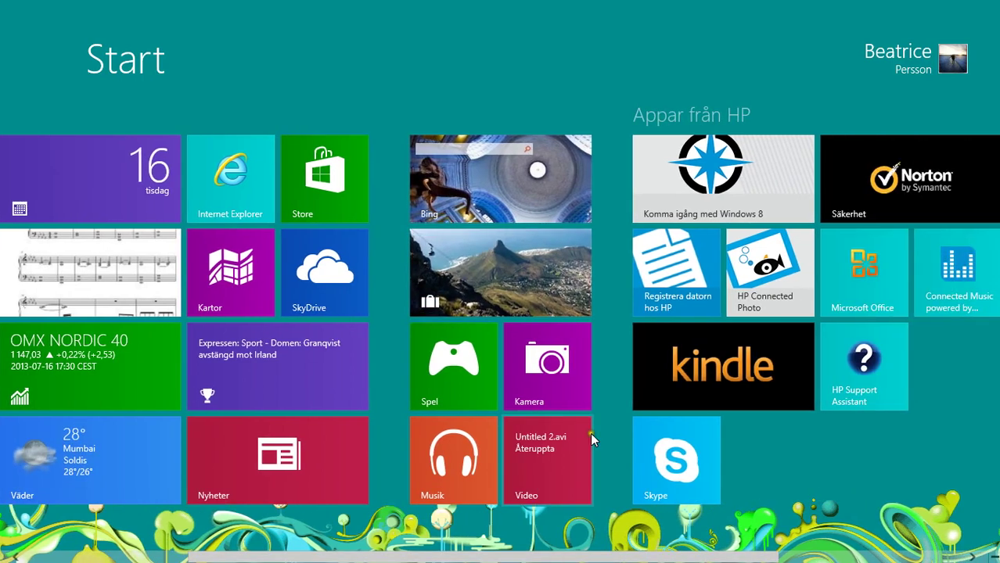
- Launch Kamera for a live webcam preview and show its Kameraalternativ options
click(550, 346)
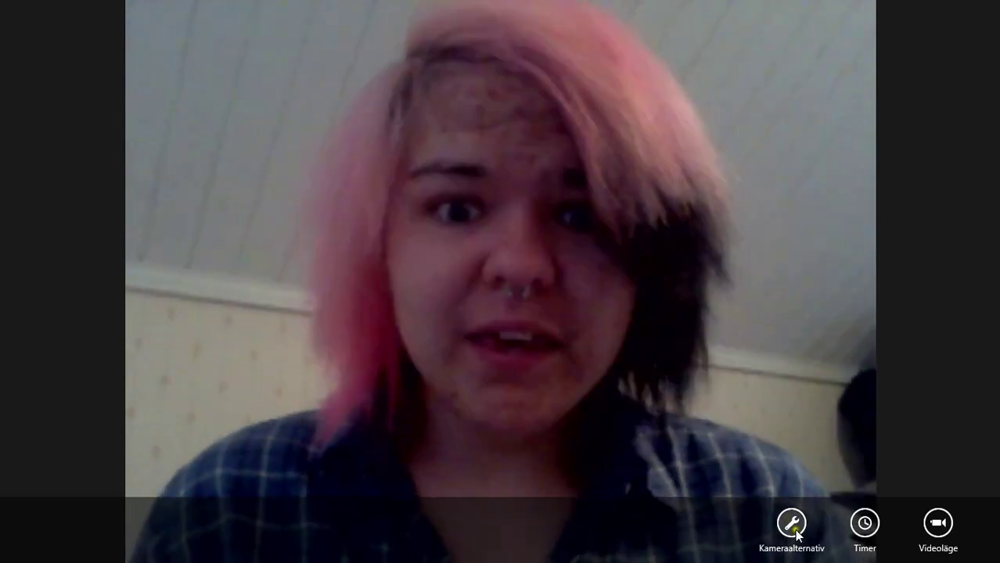
click(796, 533)
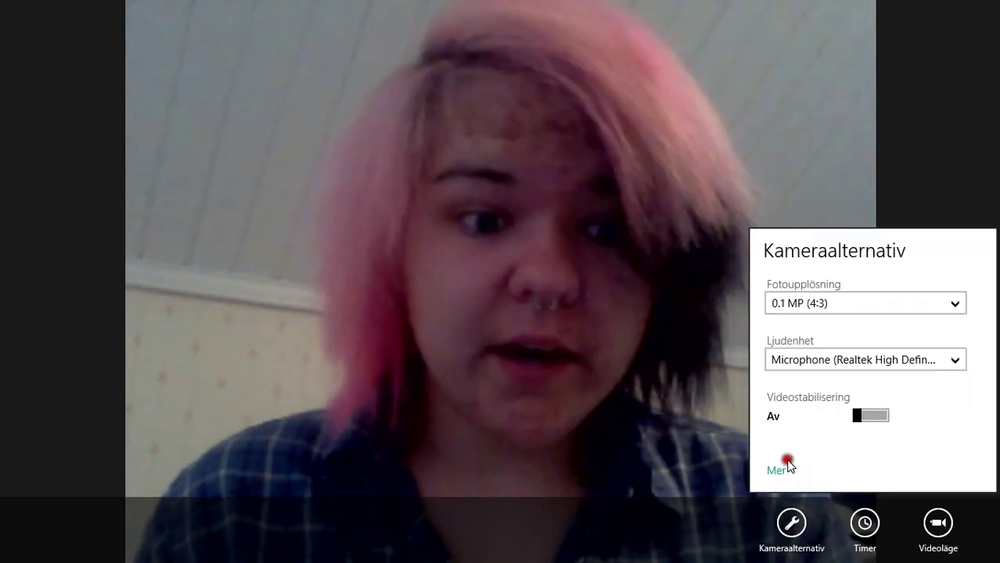
- In Fler alternativ, try Manuell exposure, then return Exponering to Auto
click(775, 468)
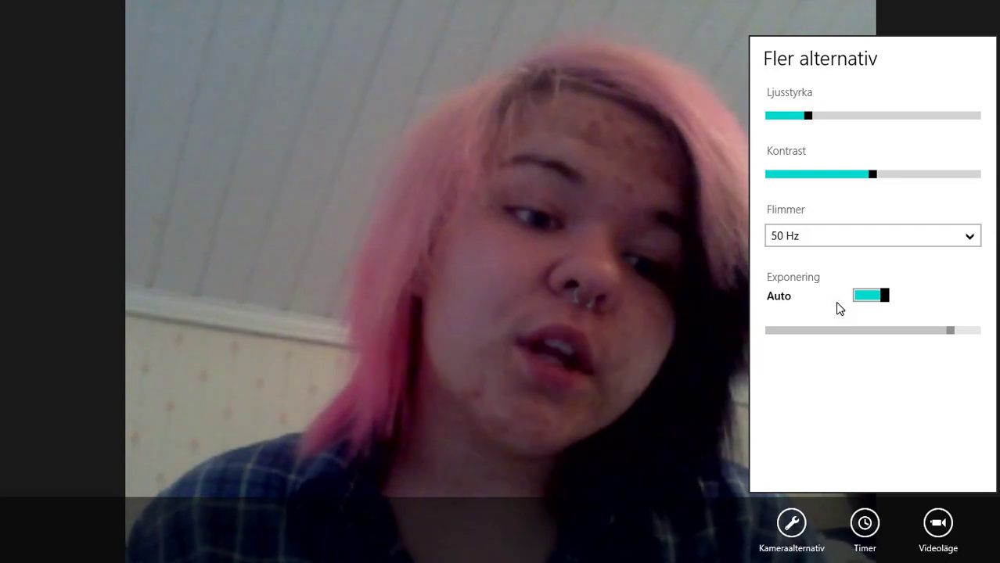
click(871, 296)
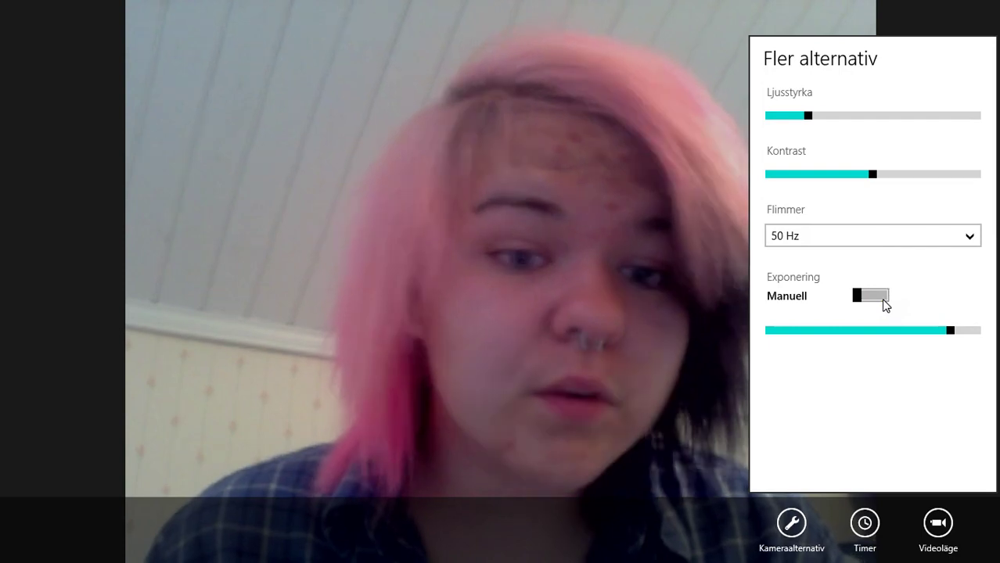
click(885, 304)
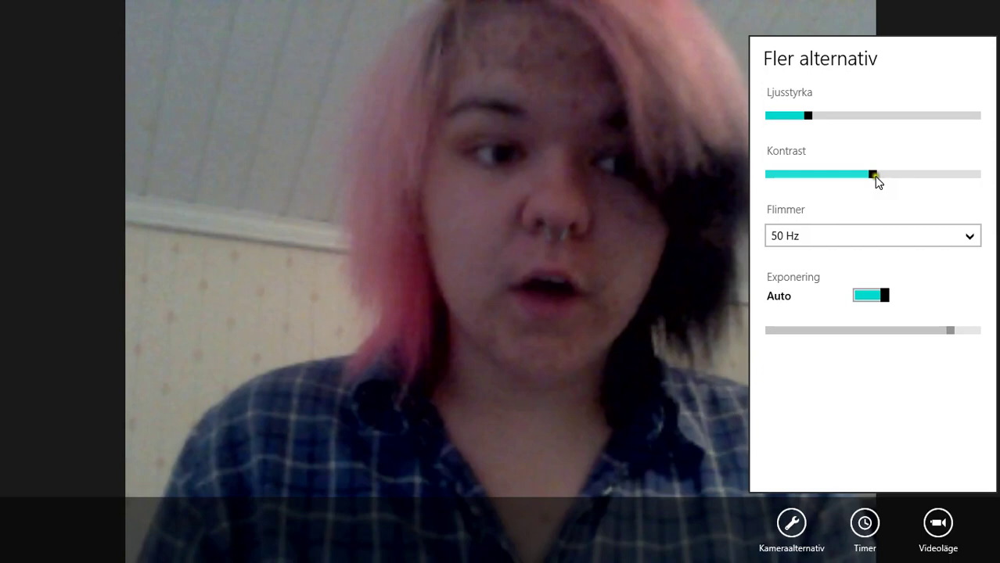
- Lower Kontrast to about 40 and tweak Ljusstyrka for a brighter webcam picture
drag(874, 176, 857, 197)
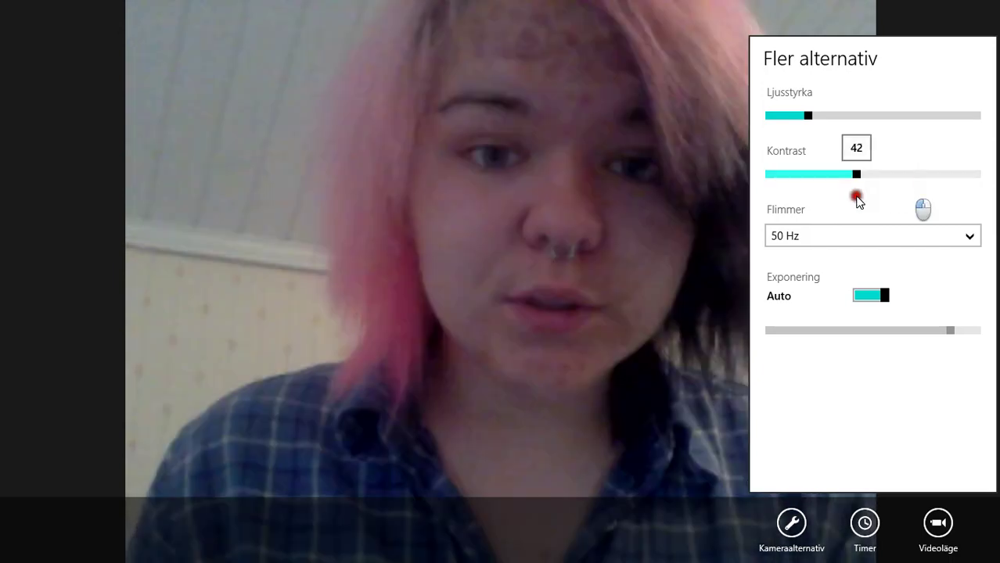
drag(811, 131, 792, 138)
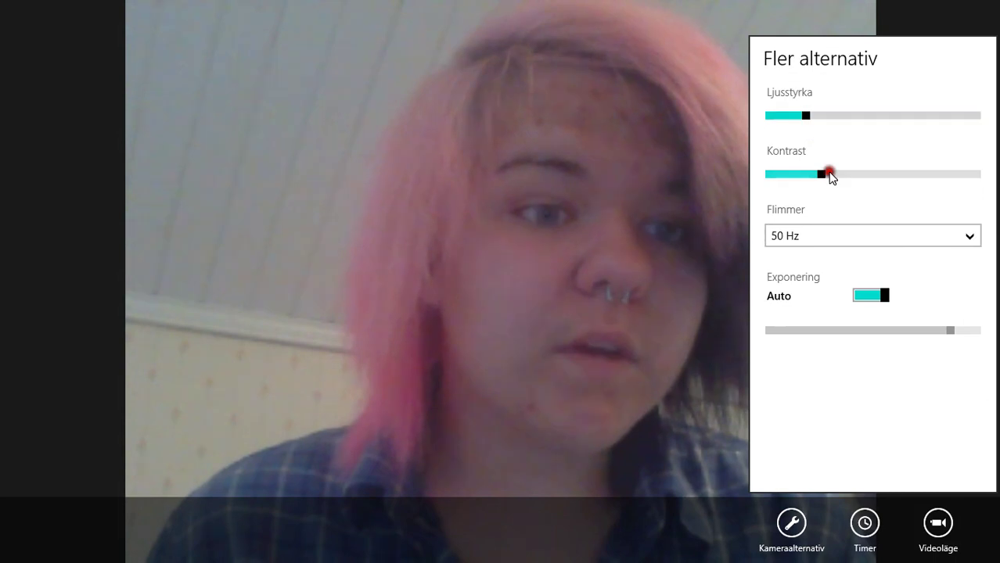
drag(830, 173, 852, 183)
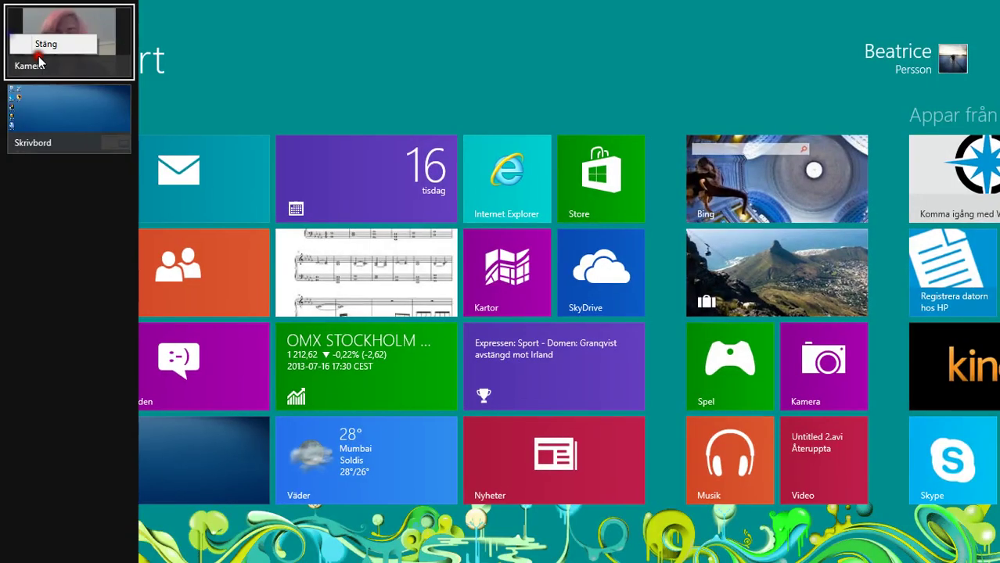
- Close Kamera with Stäng from the app switcher and dismiss the Norton high-CPU alert
click(38, 45)
click(85, 142)
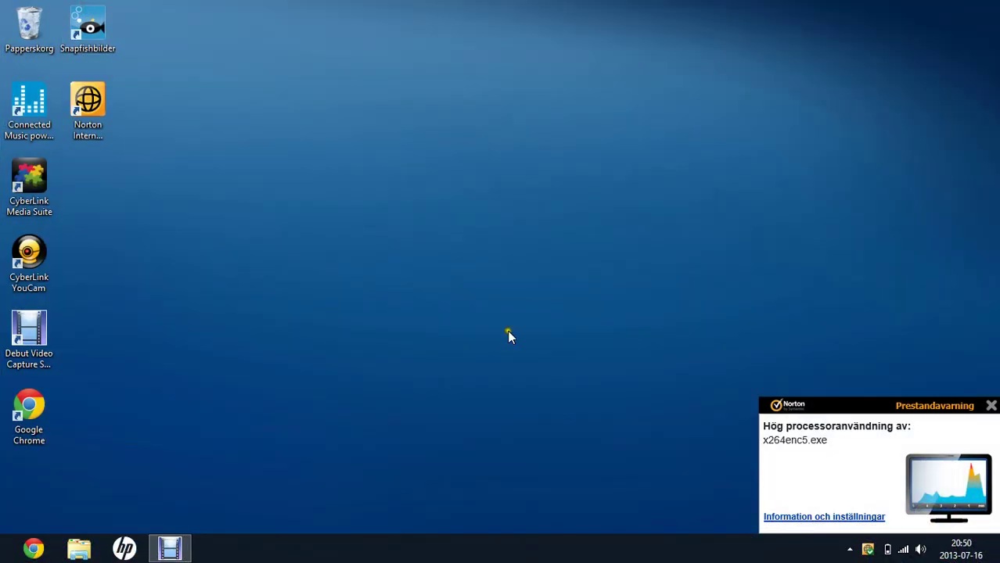
click(991, 405)
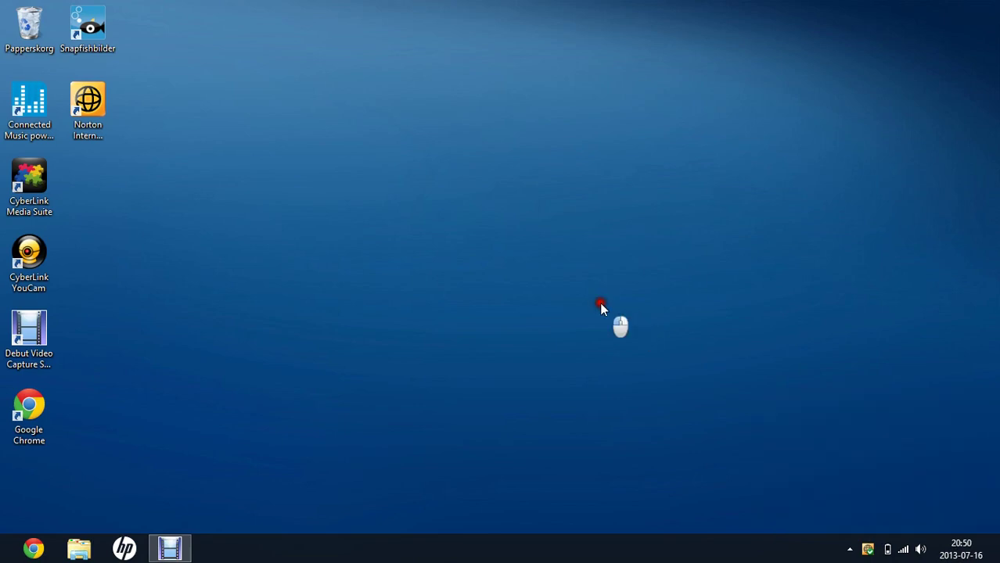
- Launch CyberLink YouCam from its desktop icon, check the webcam preview, then close it
click(42, 258)
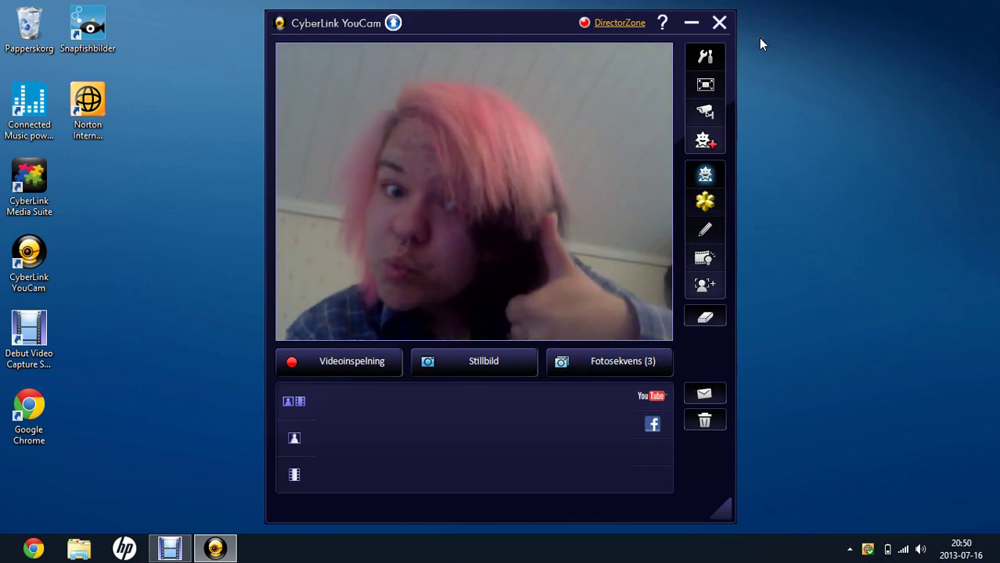
click(724, 30)
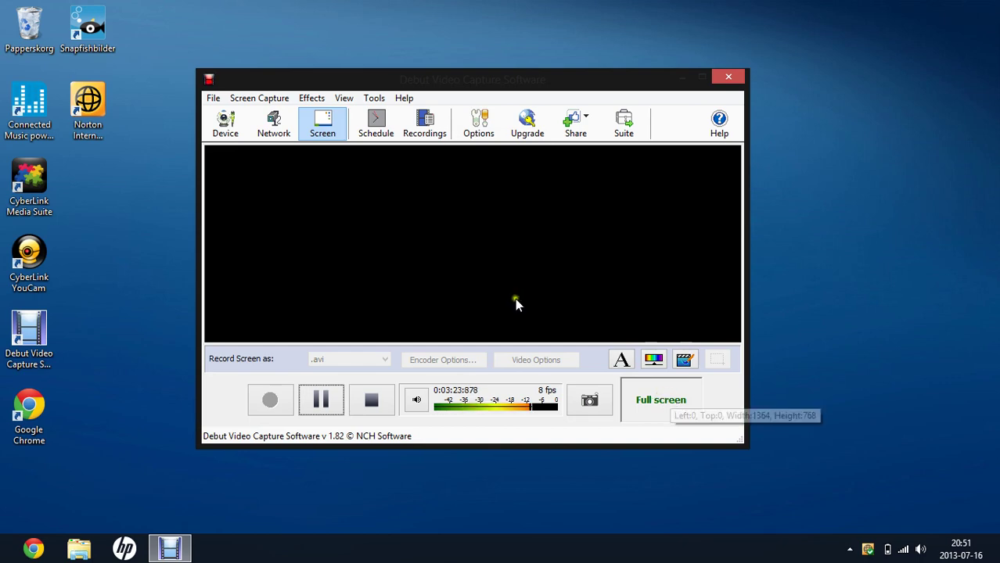
click(355, 365)
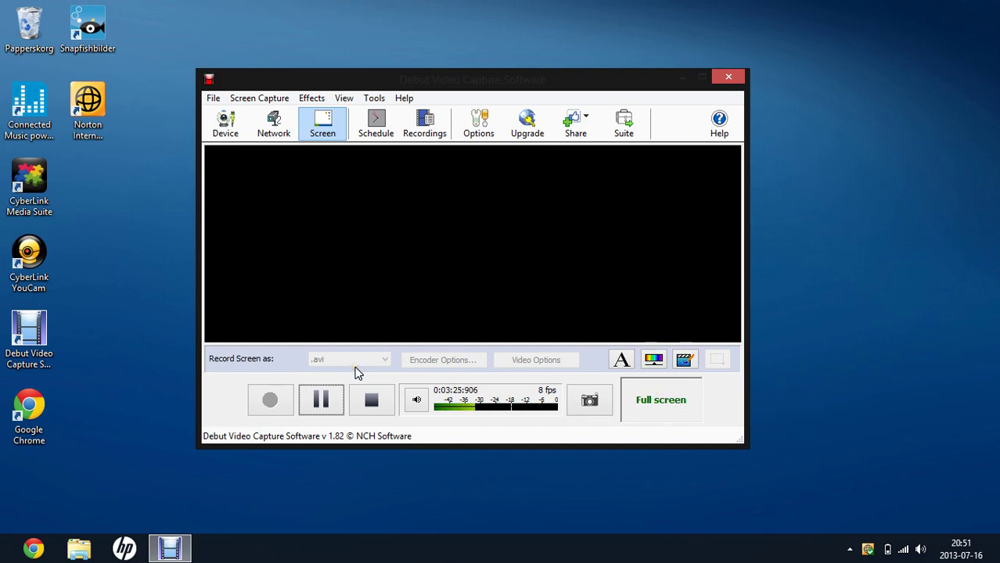
click(359, 372)
click(352, 371)
click(377, 375)
click(377, 395)
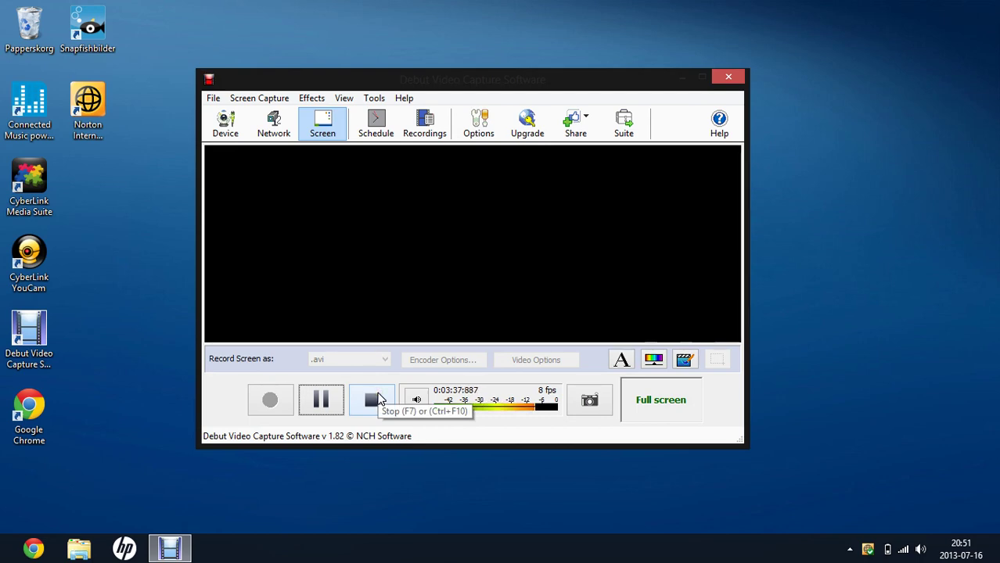
click(545, 317)
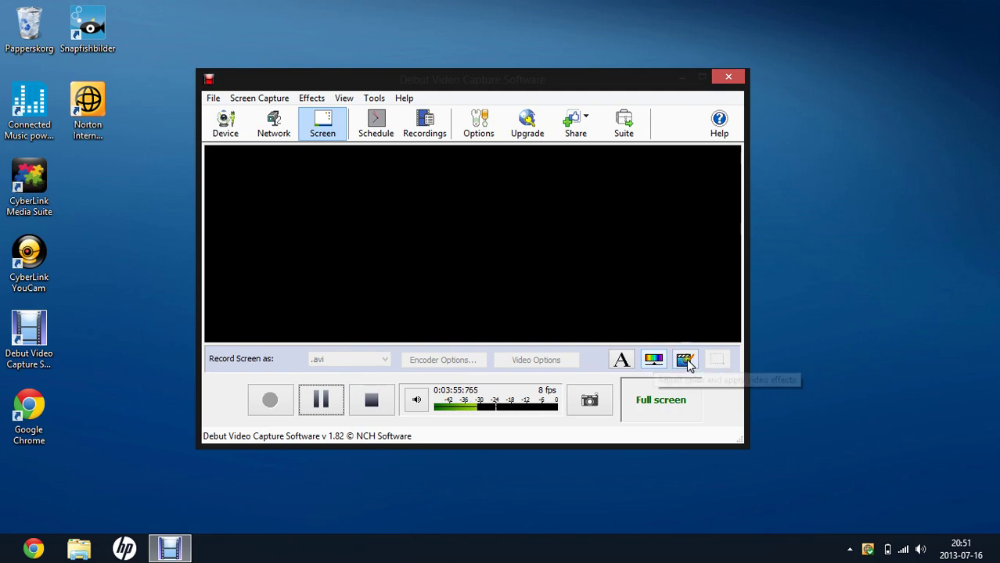
- Open the Text Caption settings and set the caption alignment to centred
click(622, 360)
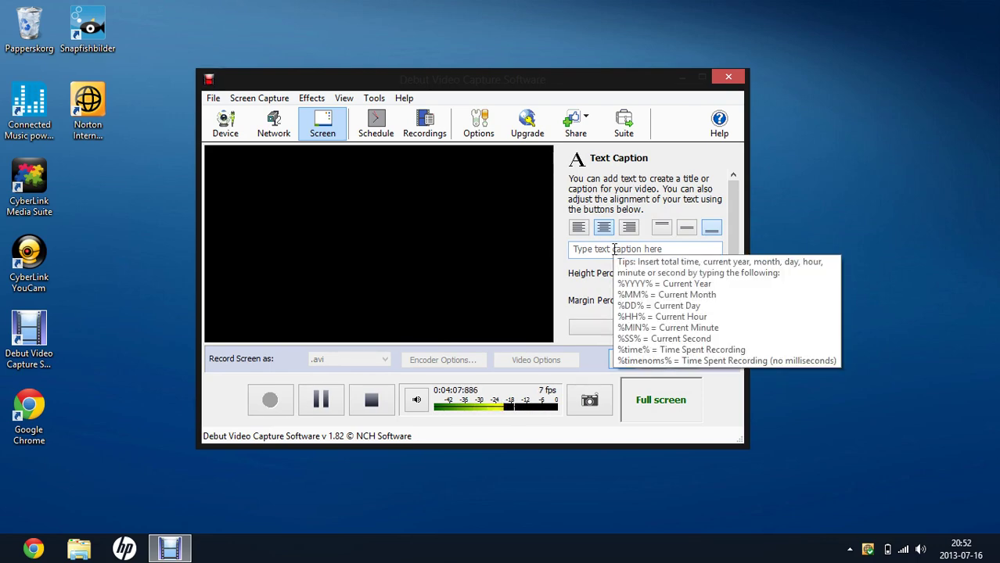
click(623, 361)
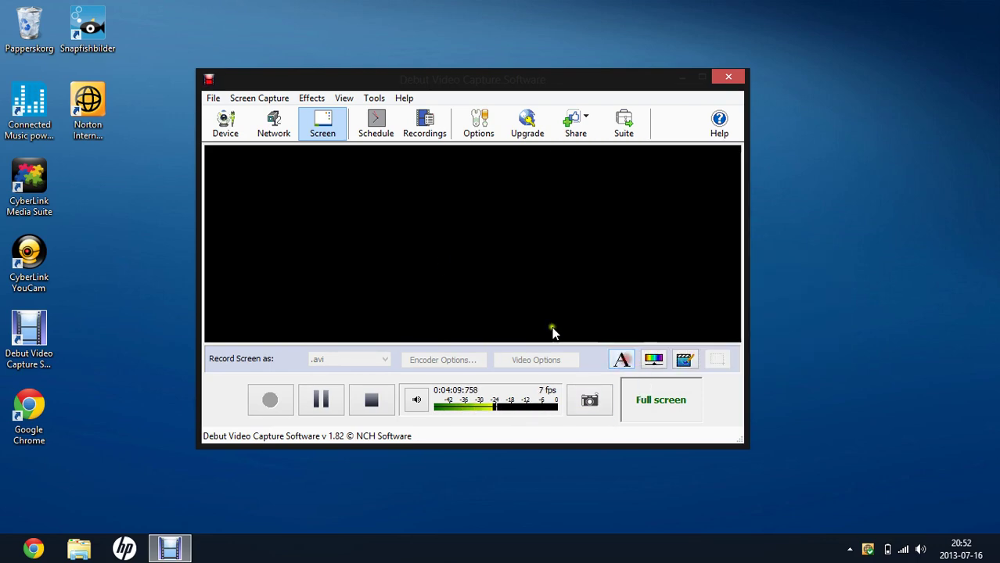
click(621, 362)
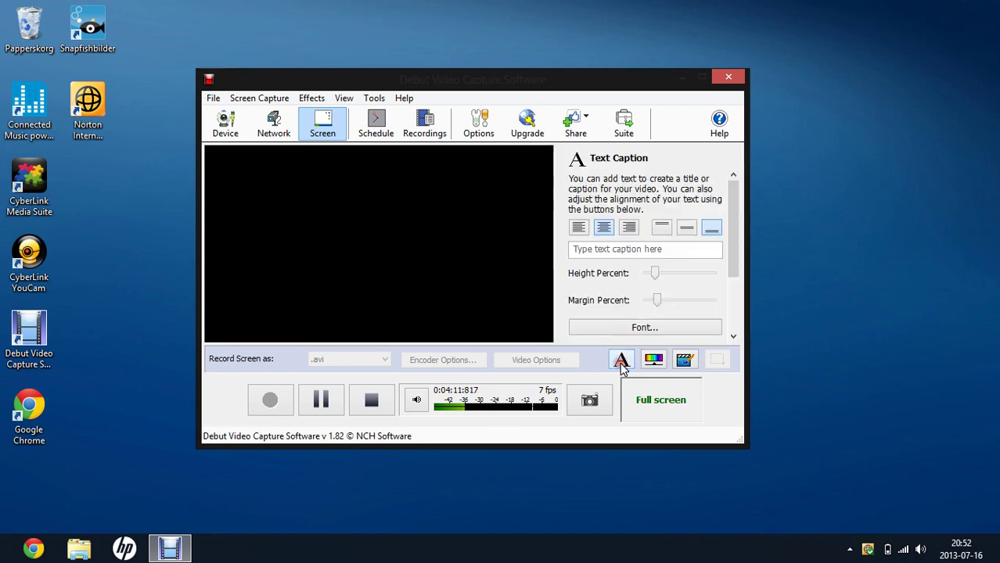
click(579, 226)
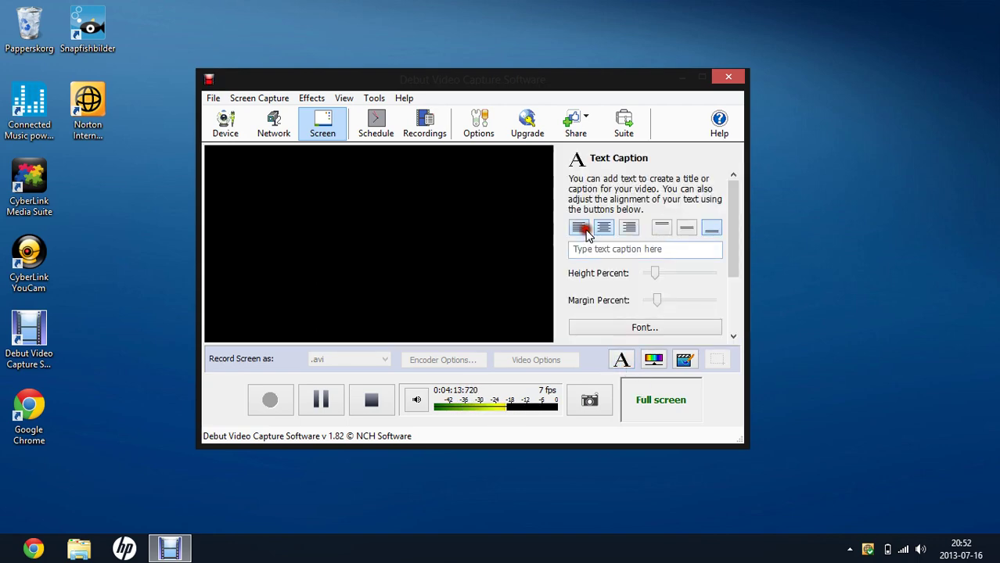
click(604, 227)
- Enter the caption text pe98bea, replacing the uppercase PE98BEA typed first
click(618, 249)
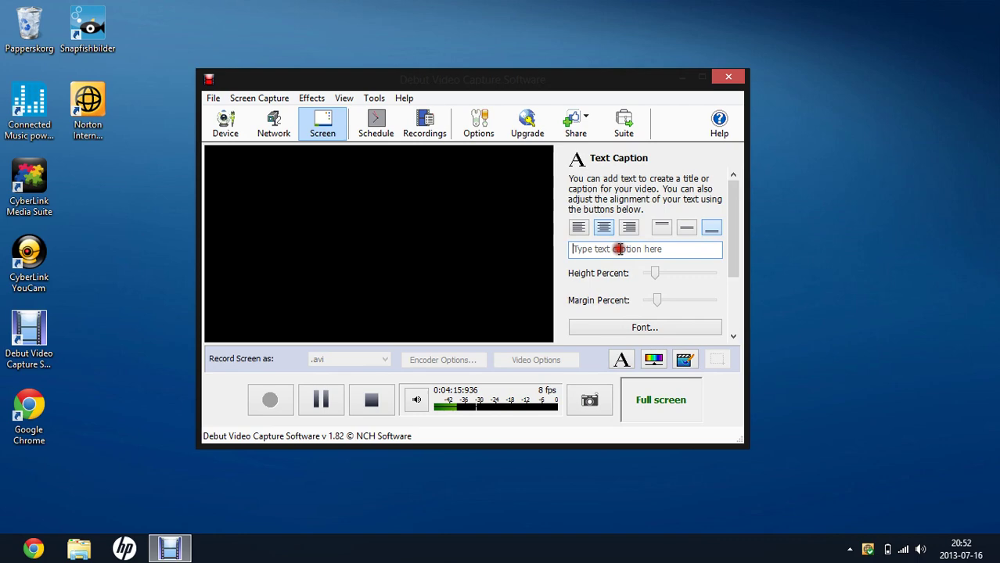
text(PE)
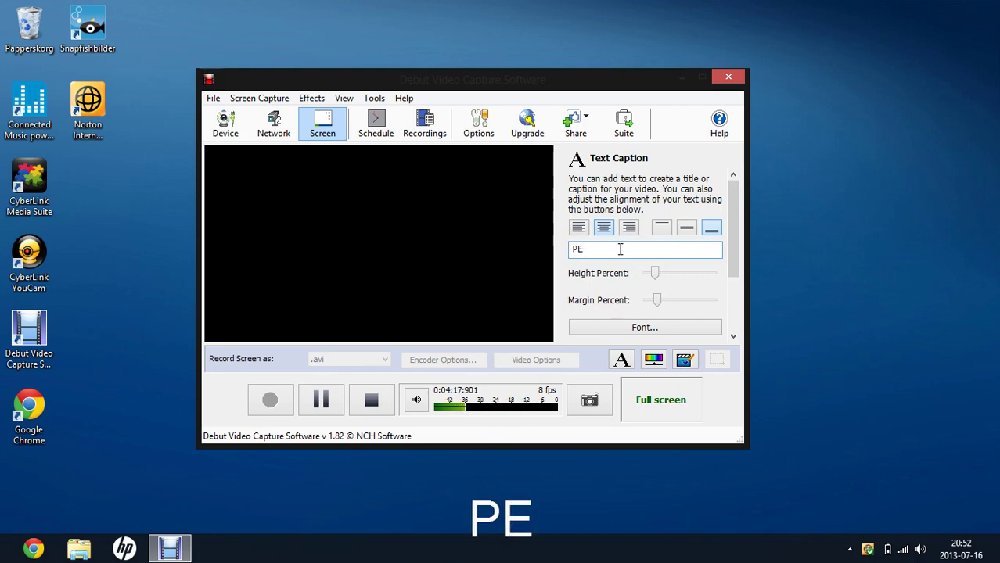
text(98)
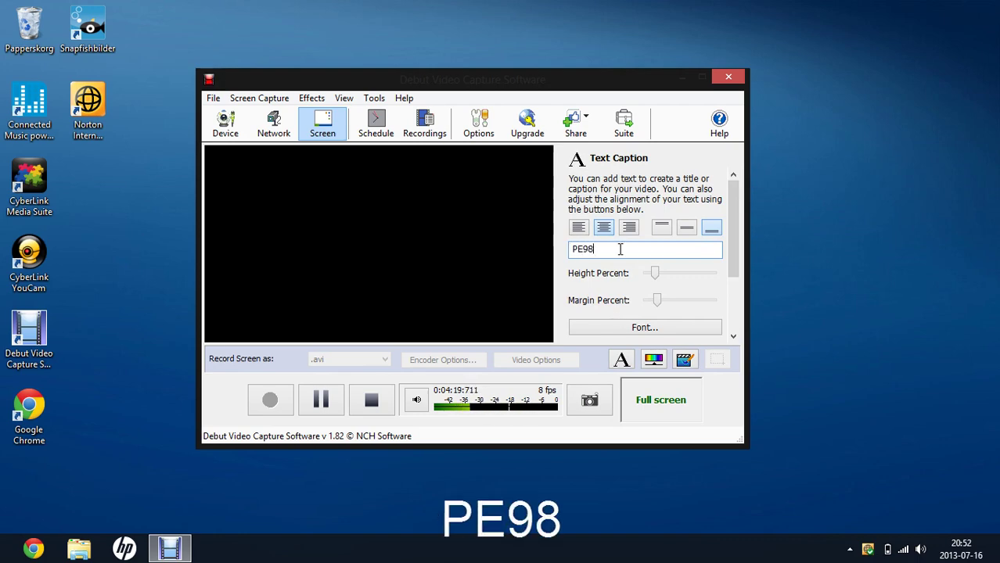
text(BEA)
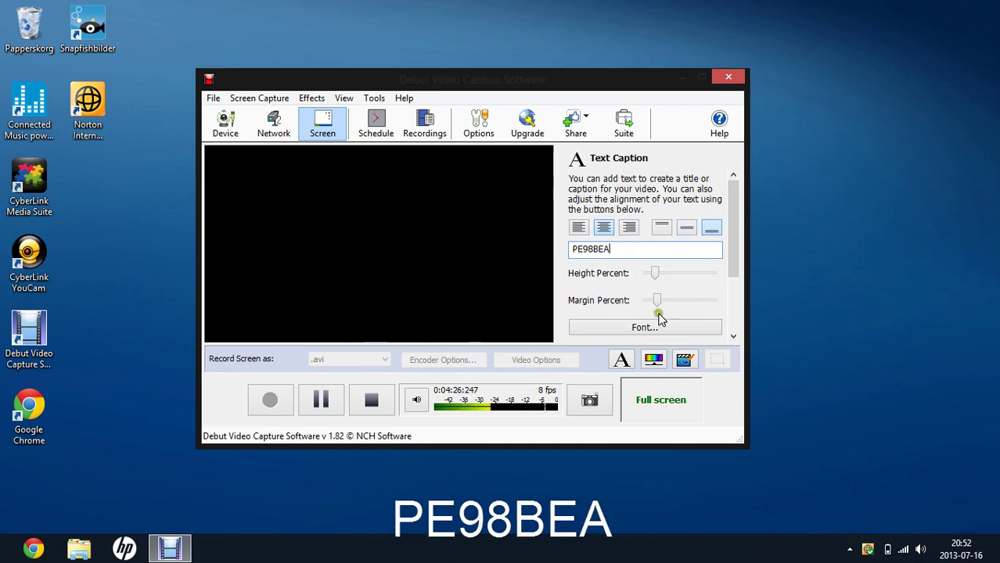
double_click(653, 249)
key(BackSpace)
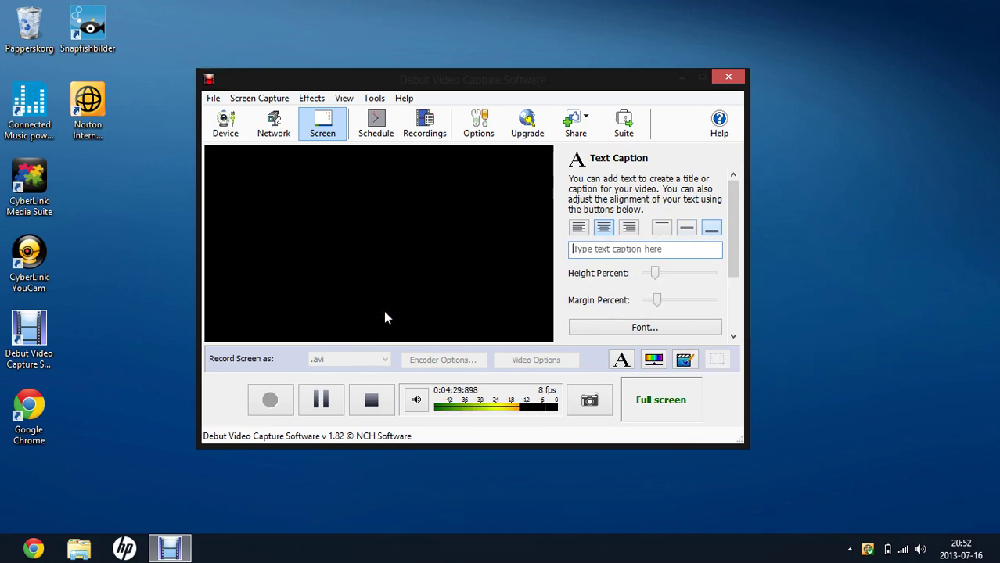
text(pe98bea)
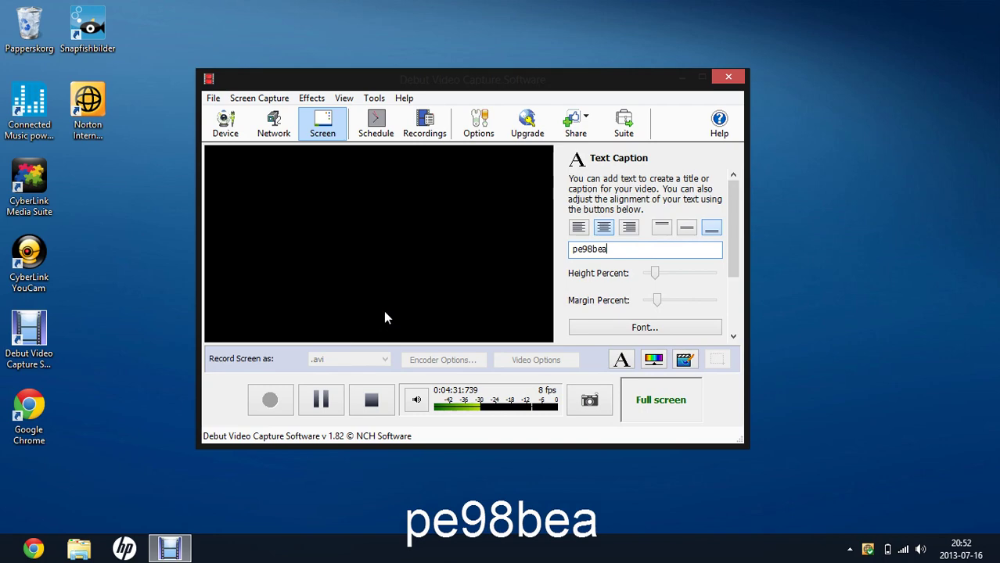
drag(630, 86, 665, 92)
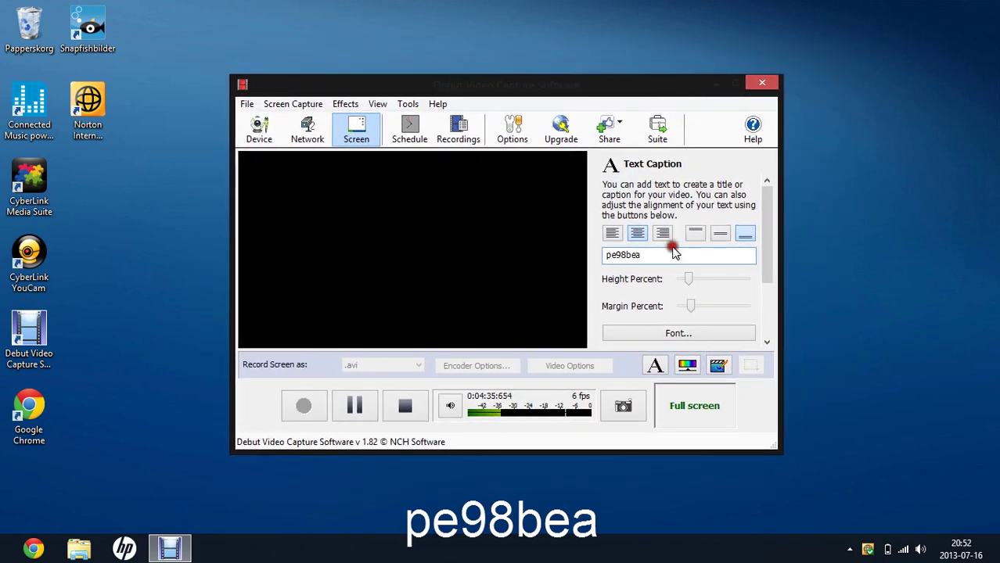
- Enlarge the caption height and margin and toggle its black background on and off
drag(689, 279, 780, 296)
drag(775, 250, 774, 317)
click(607, 284)
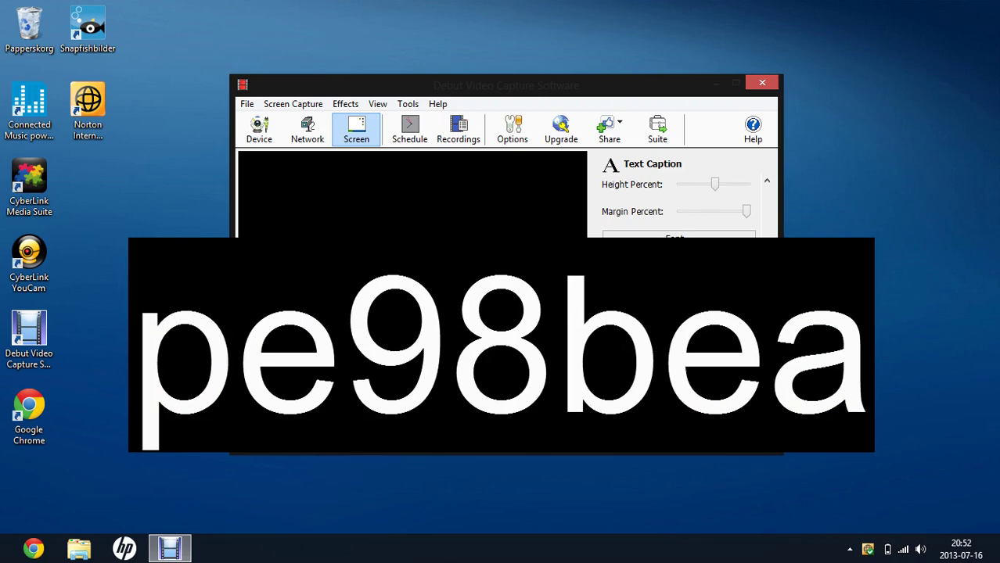
click(606, 285)
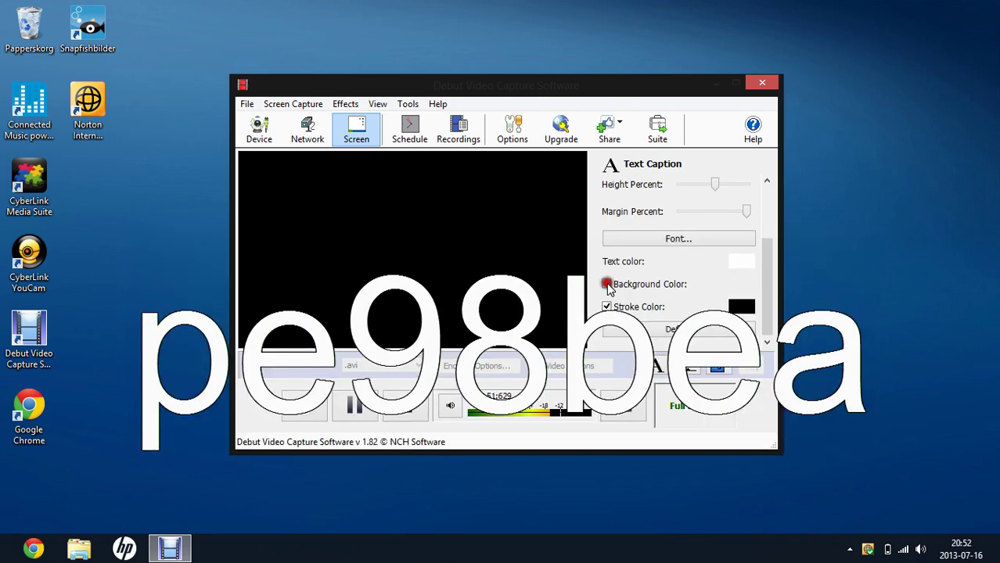
click(607, 285)
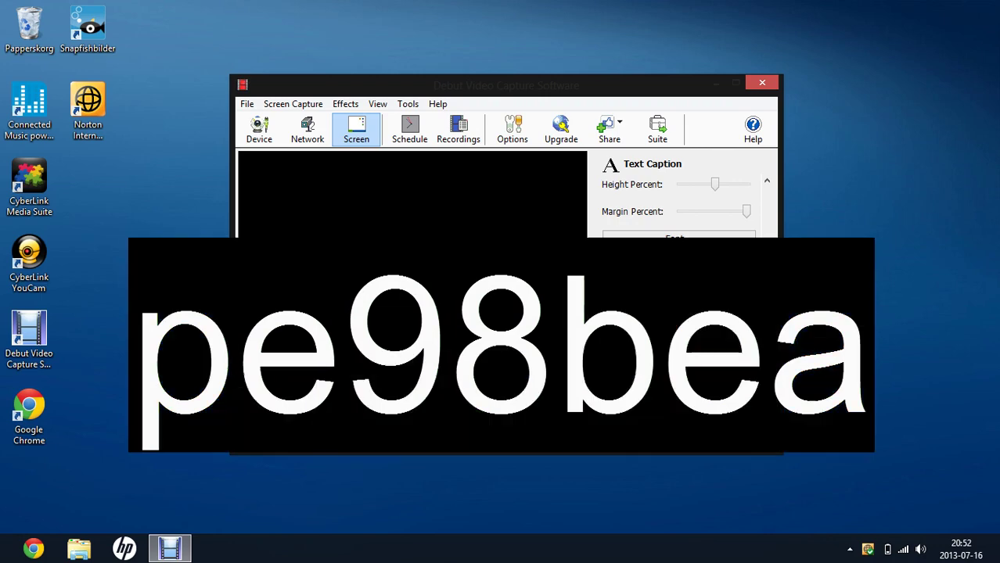
- Reset the caption settings to Default and close the Text Caption panel
click(680, 329)
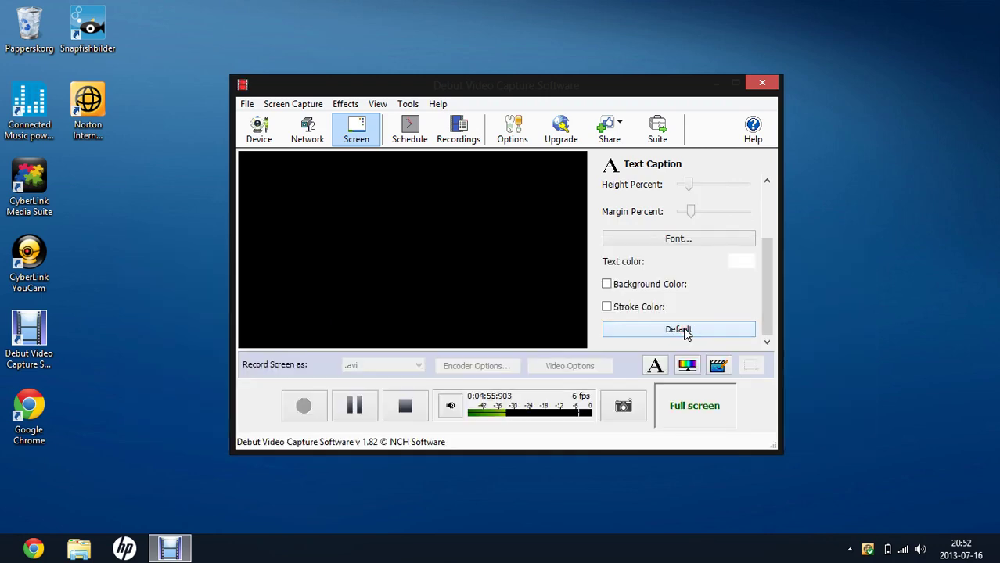
click(770, 225)
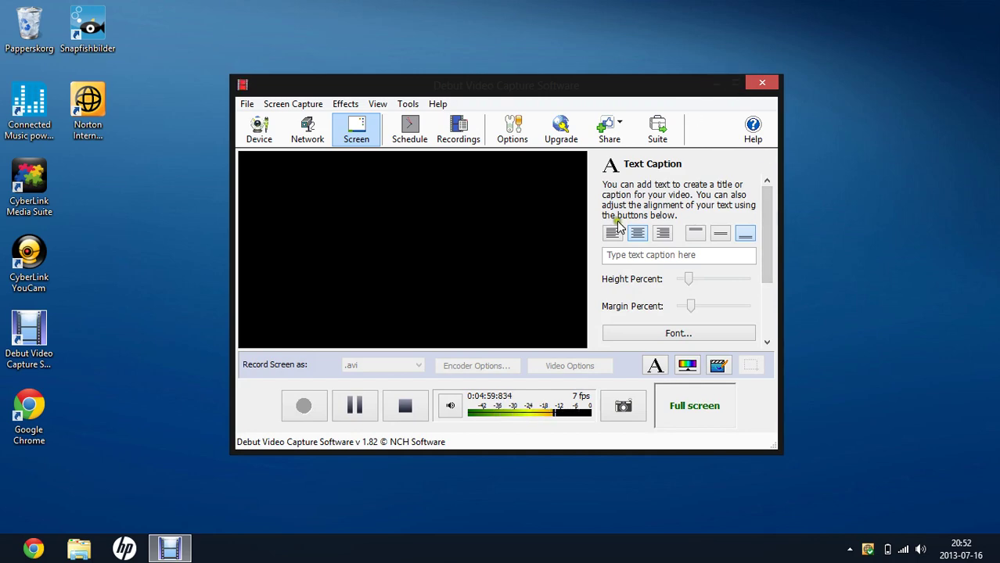
click(645, 368)
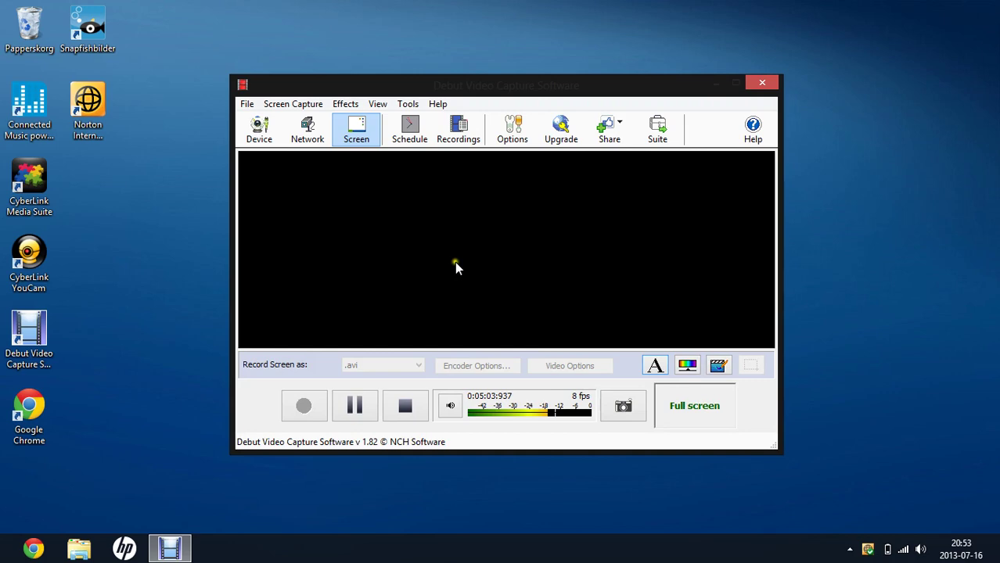